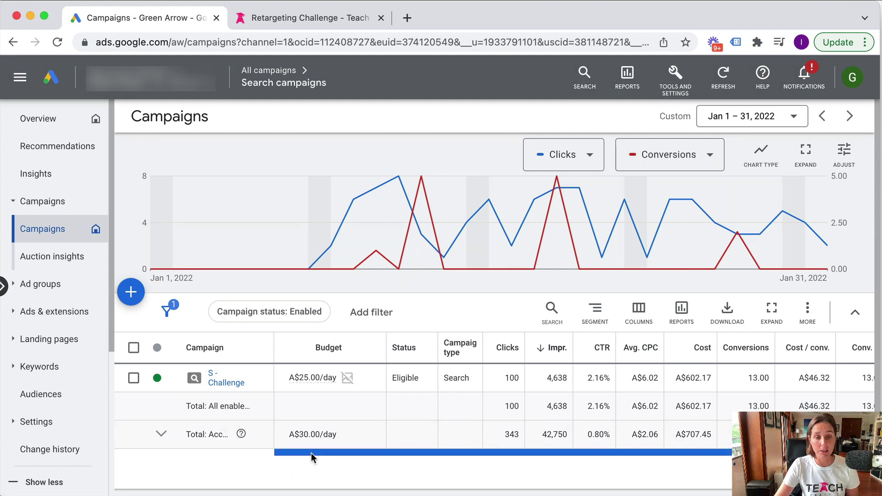
Add the Bid strategy type attribute column to the campaigns table, showing Maximize conversions
drag(312, 456, 436, 456)
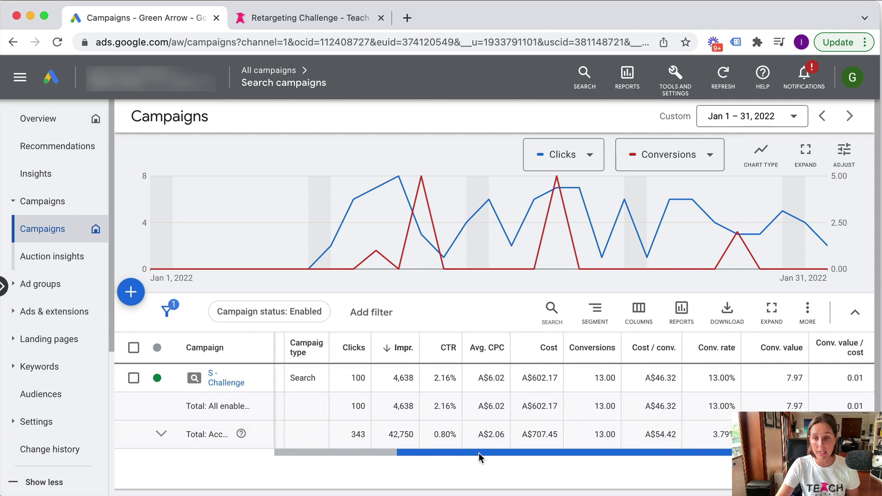
click(642, 310)
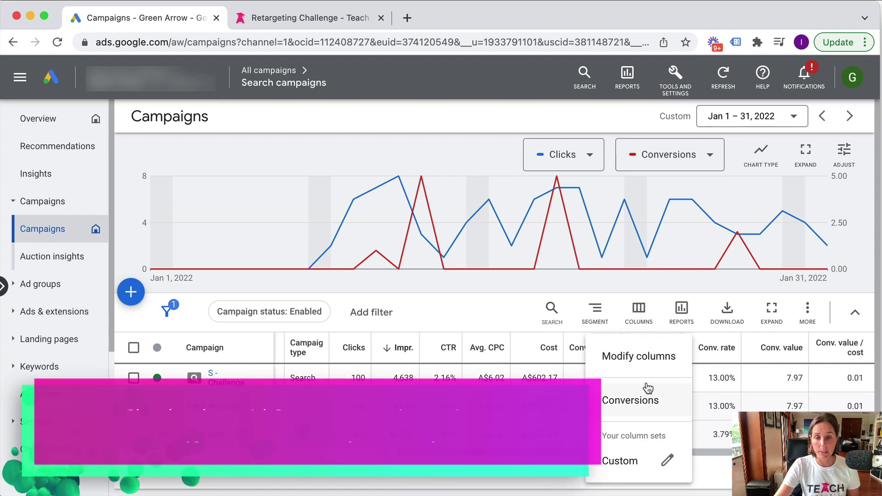
click(616, 357)
scroll(410, 321, down, 3)
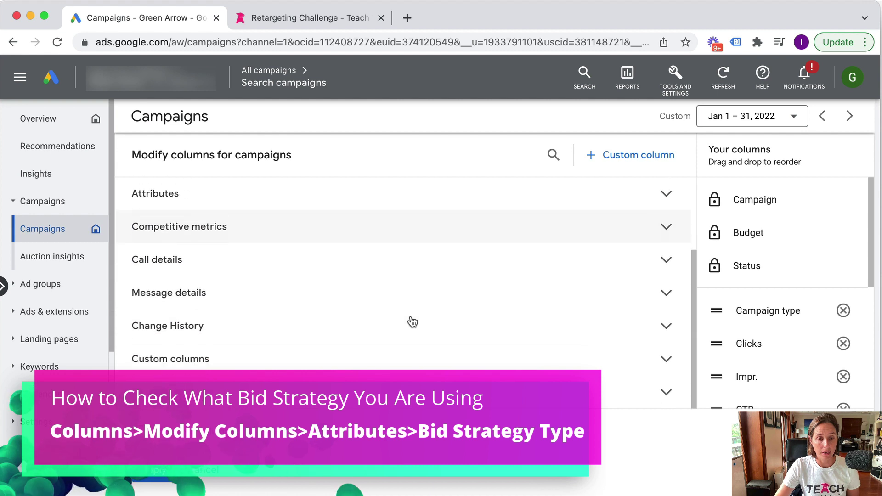
scroll(254, 256, up, 2)
scroll(230, 259, up, 2)
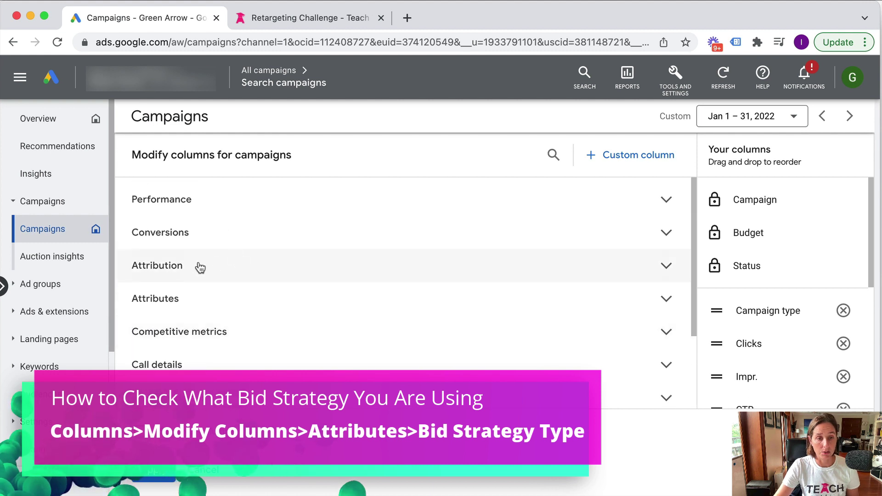
click(182, 298)
scroll(243, 308, down, 2)
scroll(243, 308, down, 1)
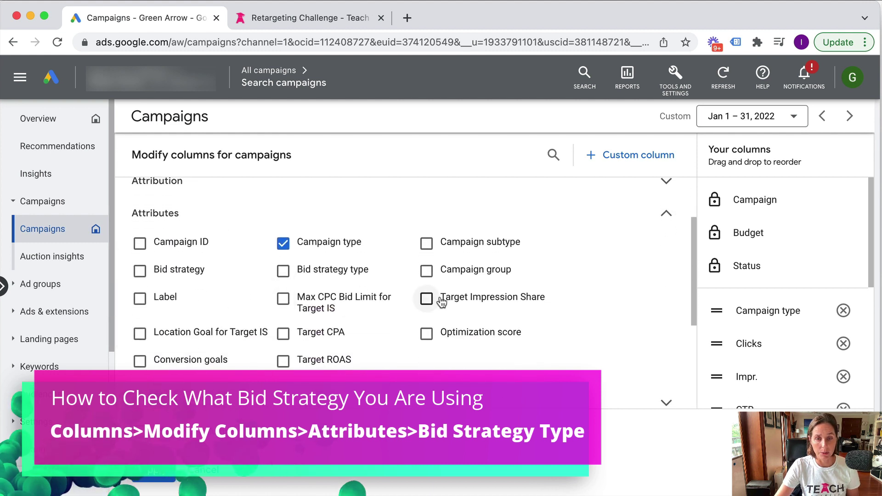
click(282, 271)
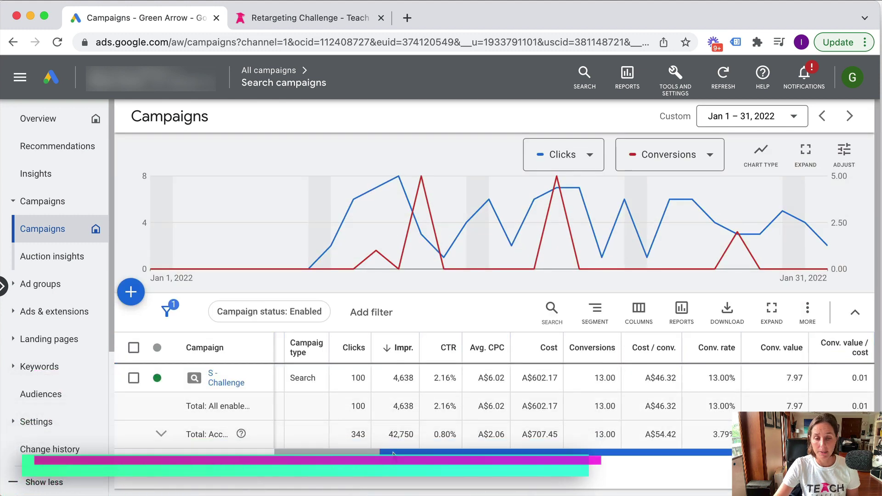
scroll(727, 398, right, 5)
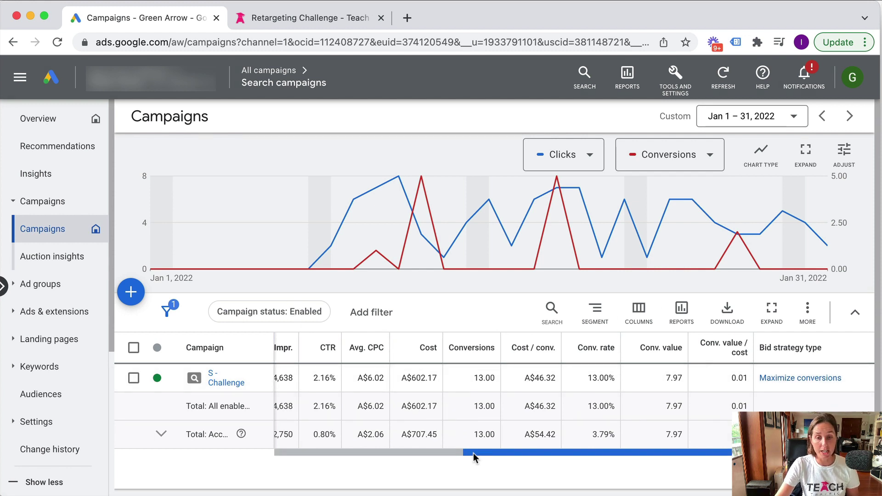
scroll(551, 453, left, 5)
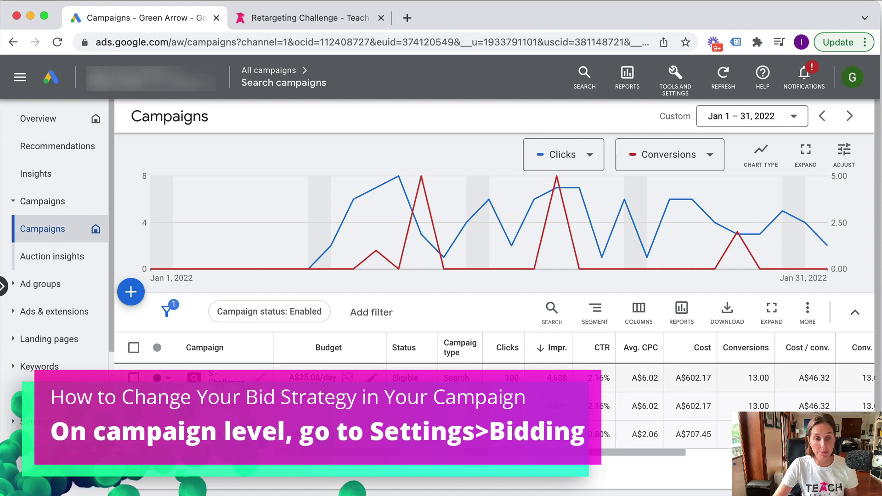
Open the S - Challenge campaign's settings and expand its Bidding section
click(221, 377)
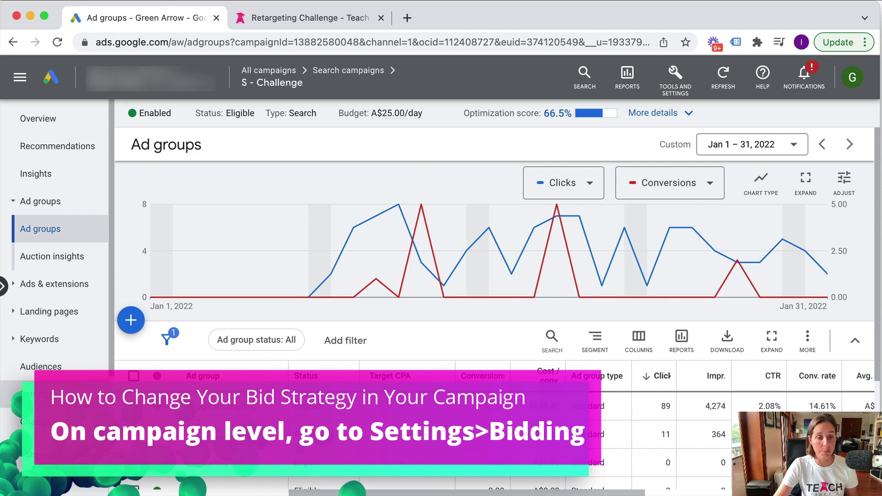
click(35, 394)
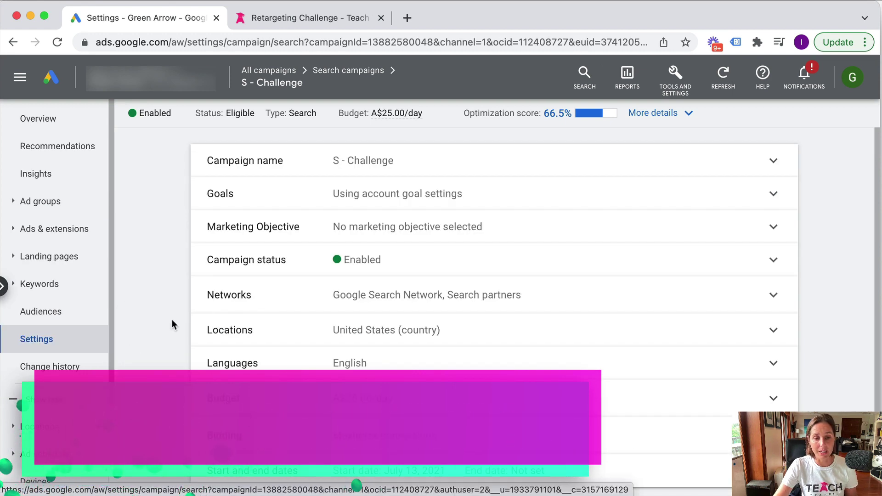
scroll(173, 325, down, 2)
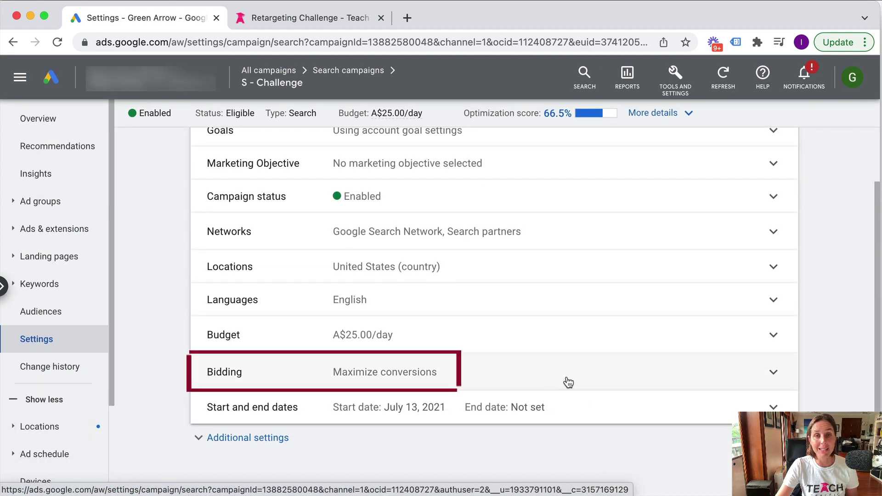
click(569, 383)
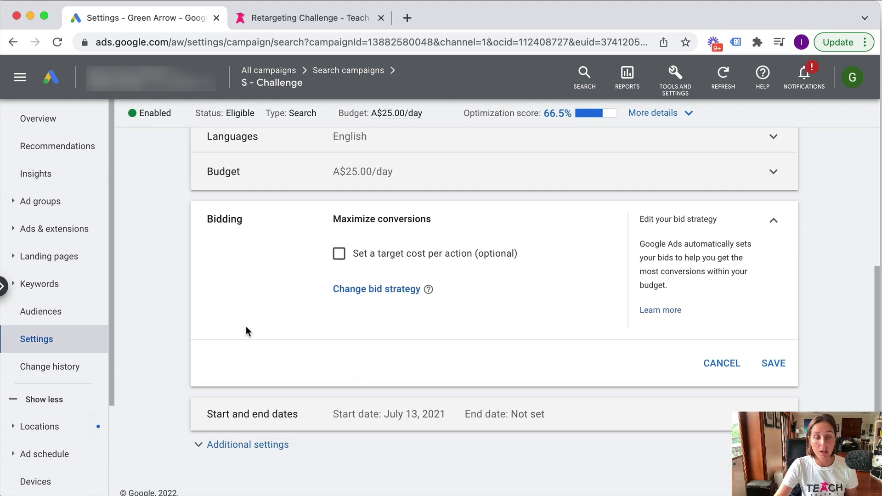
Change the bid strategy by selecting one directly instead of by goal
click(363, 289)
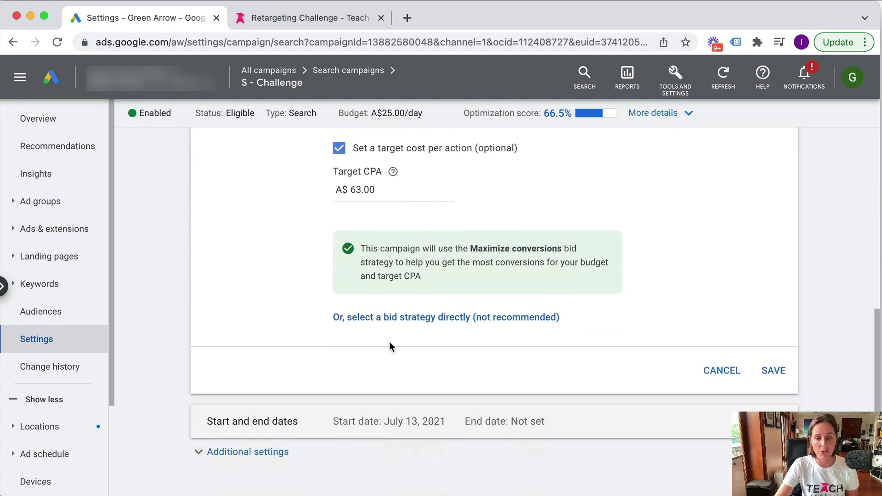
click(388, 314)
scroll(276, 285, up, 3)
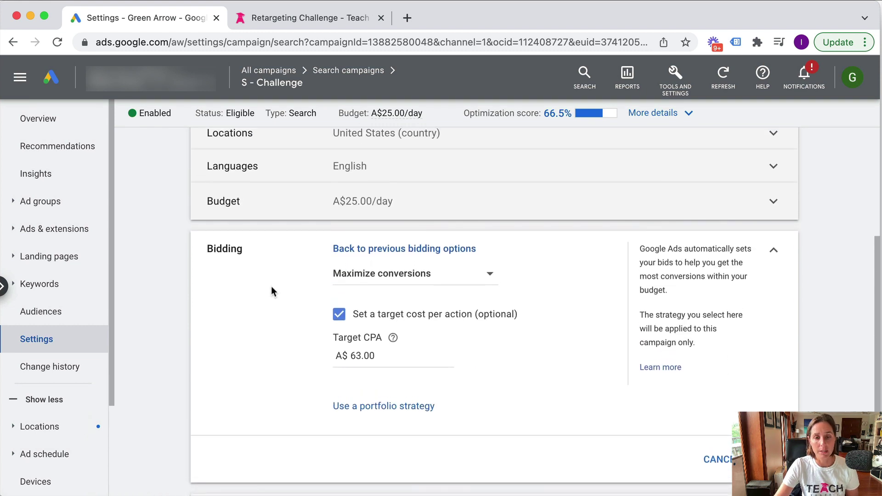
click(393, 277)
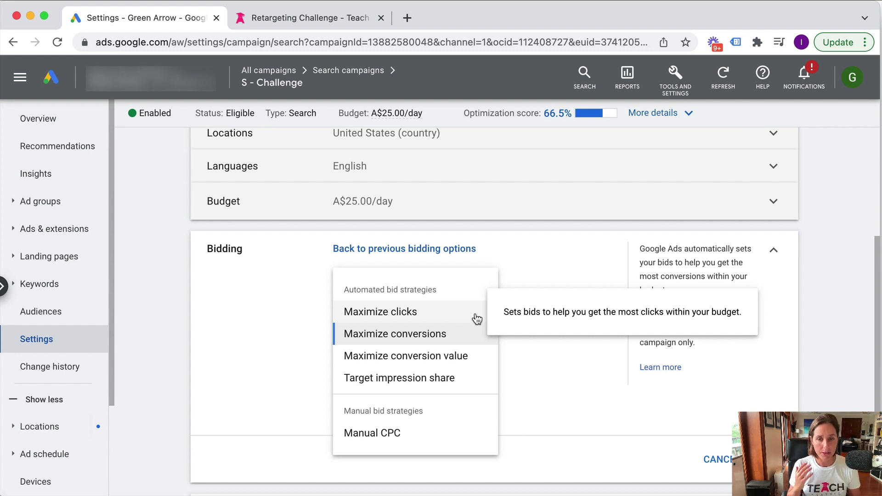
click(401, 339)
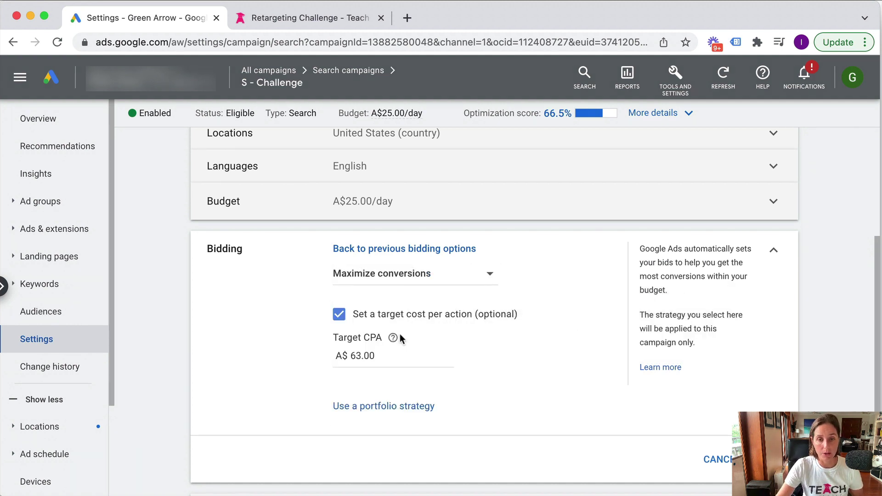
click(389, 274)
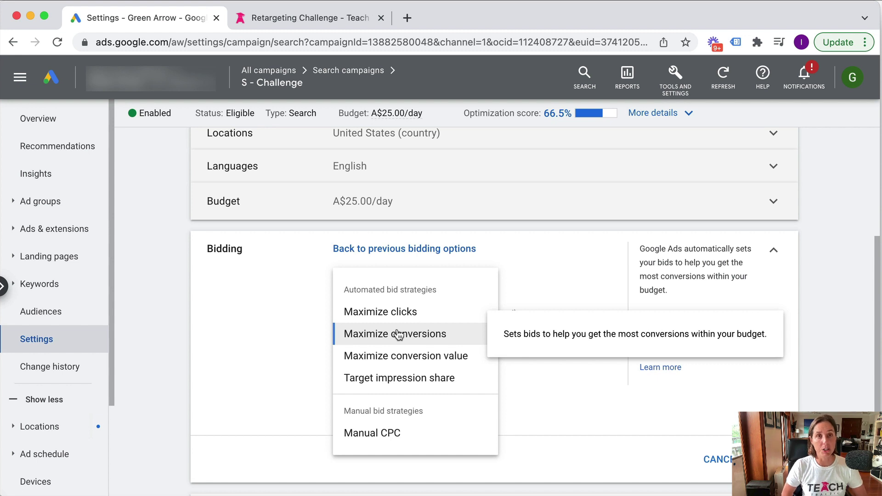
click(247, 317)
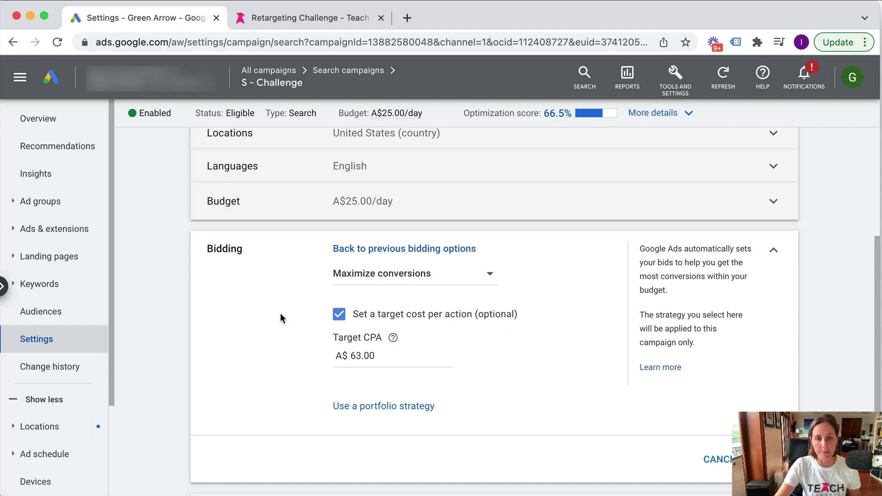
Toggle the target CPA off and back on, keeping Maximize conversions at A$ 63.00
click(340, 314)
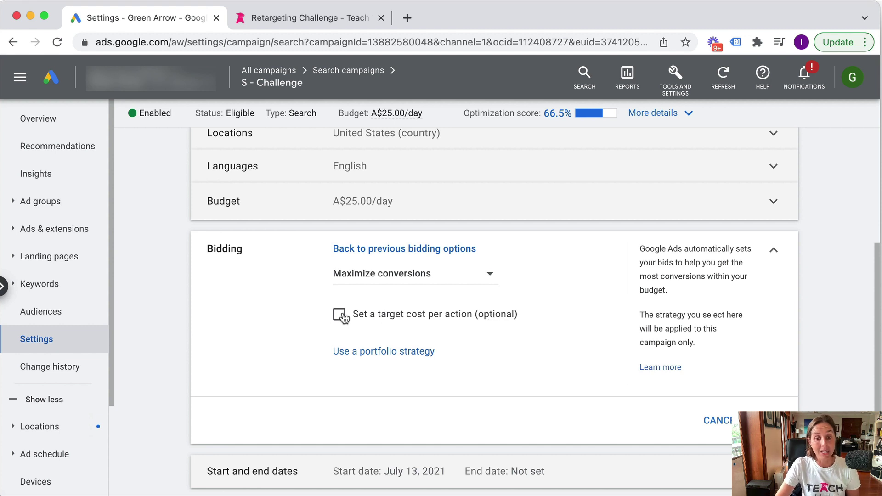
click(339, 315)
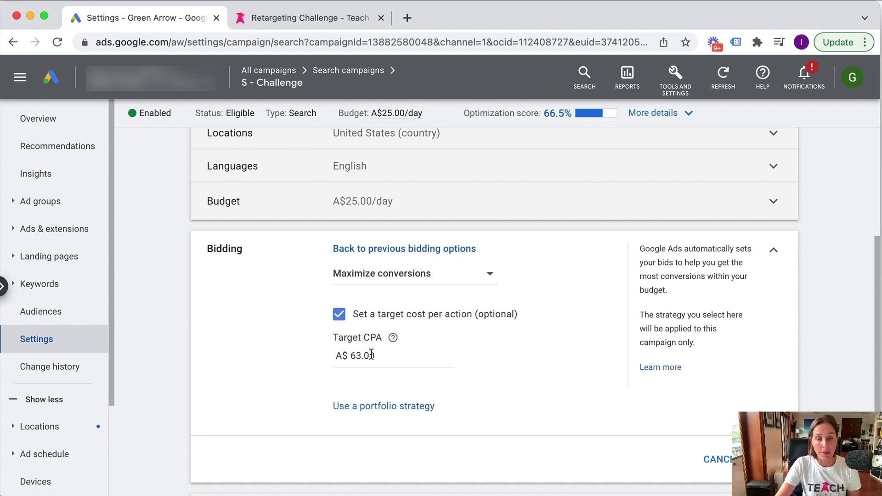
drag(377, 357, 348, 358)
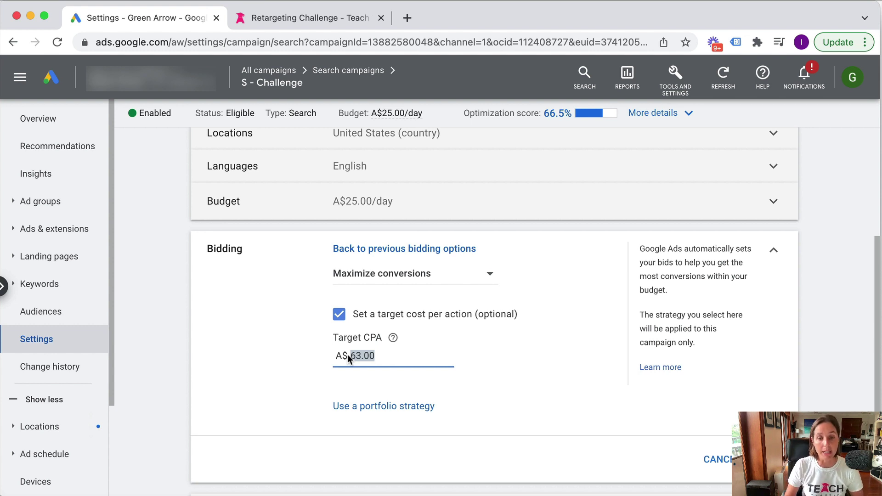
click(379, 356)
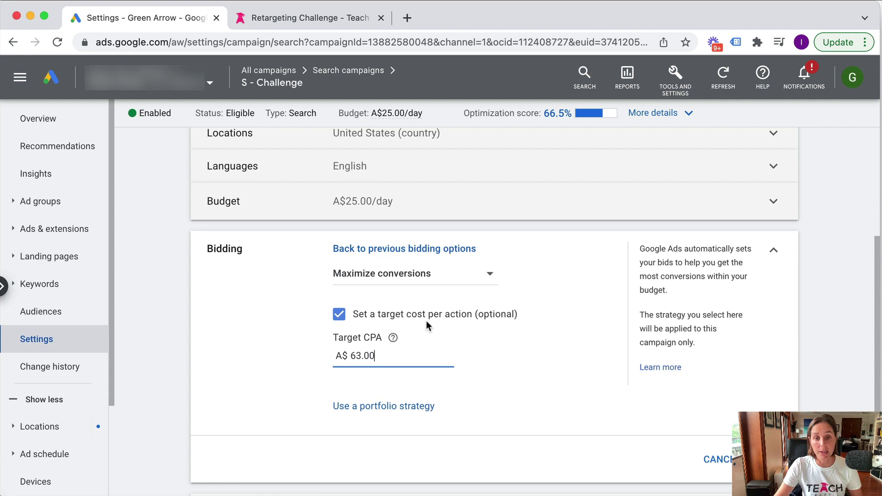
Select Maximize conversion value as the campaign's bid strategy
click(415, 277)
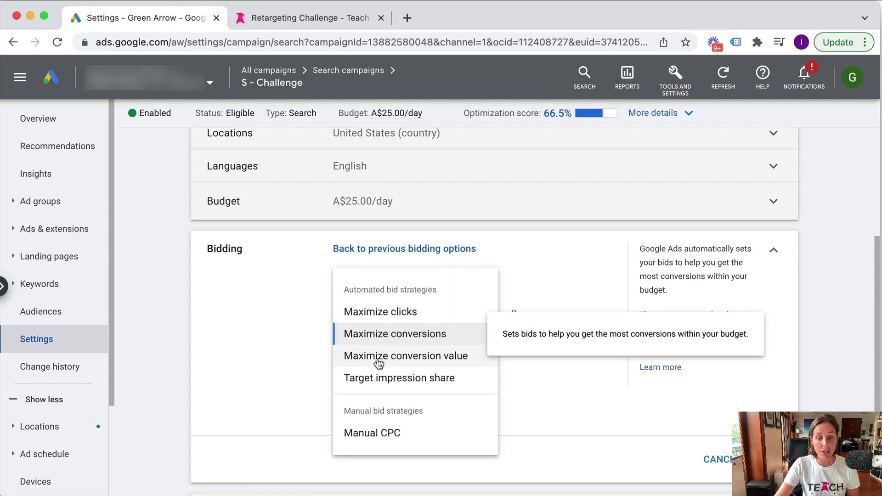
click(379, 358)
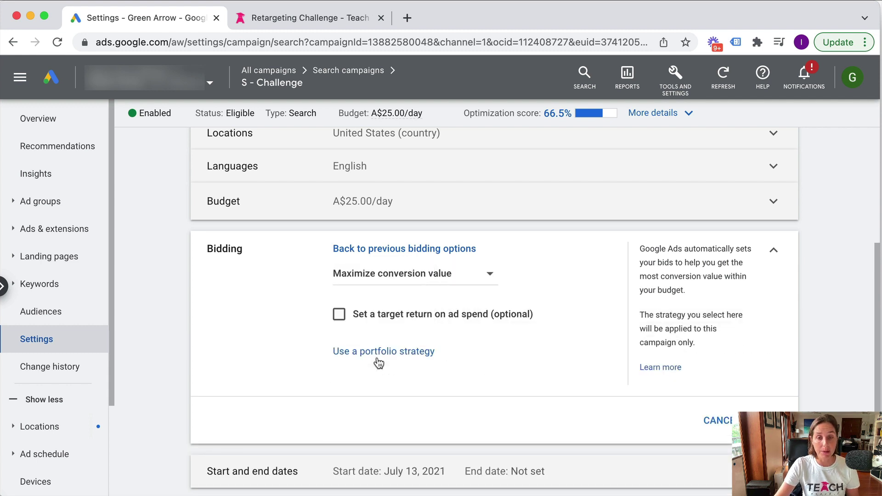
click(376, 278)
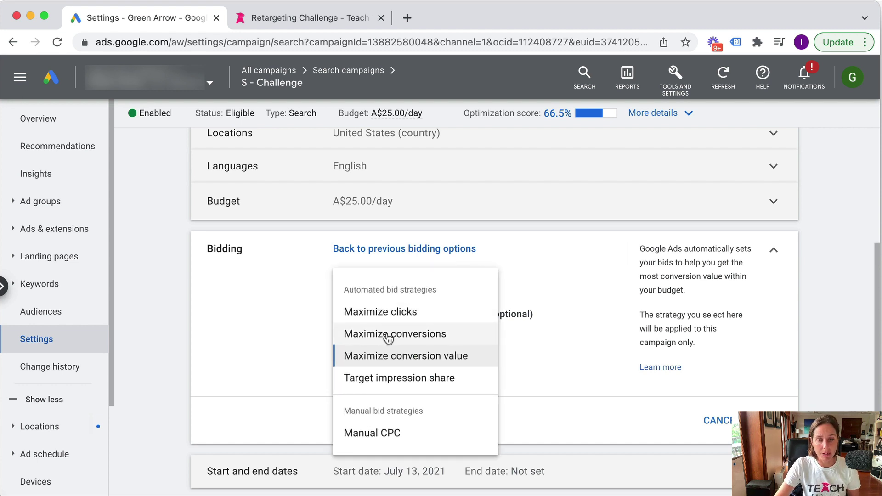
click(243, 332)
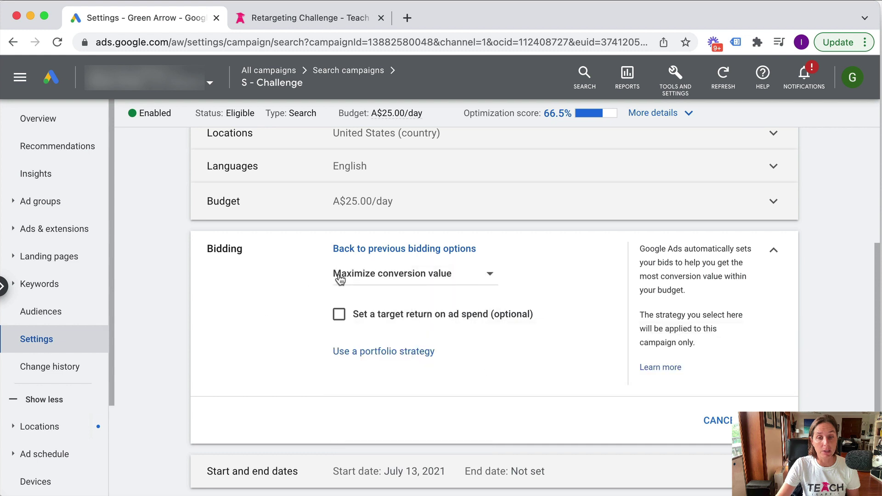
Turn on a target ROAS and replace the suggested 9.8 with 300%
click(339, 316)
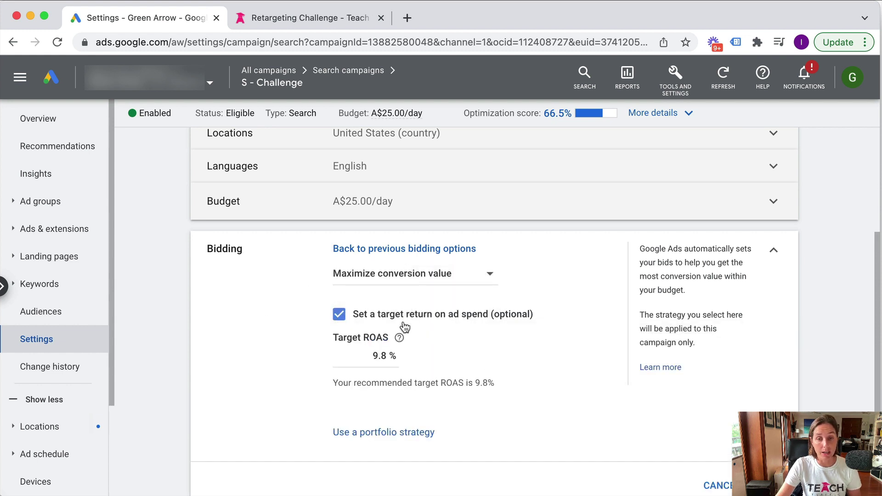
double_click(380, 356)
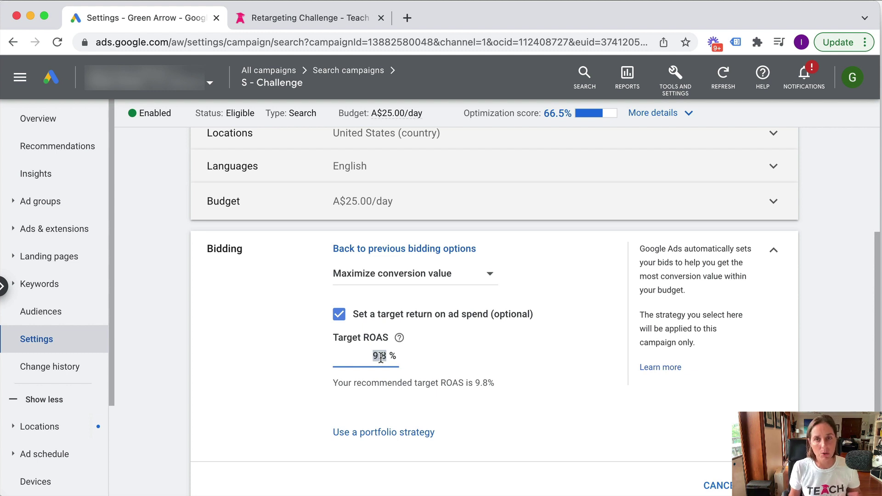
text(300)
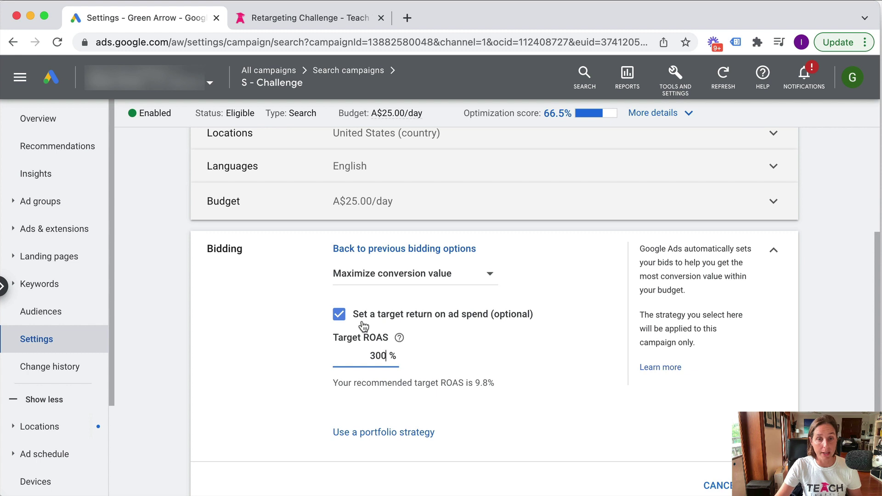
Switch bidding to Target impression share with ads at the top of the results page
click(372, 275)
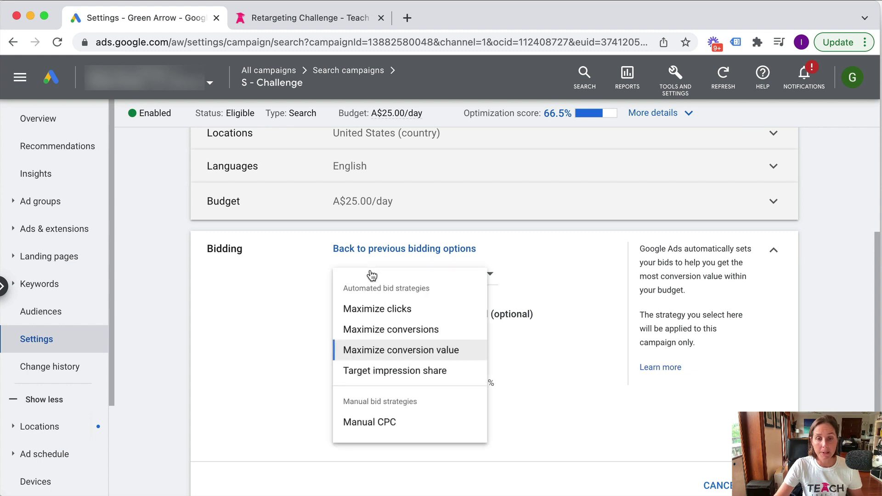
click(384, 385)
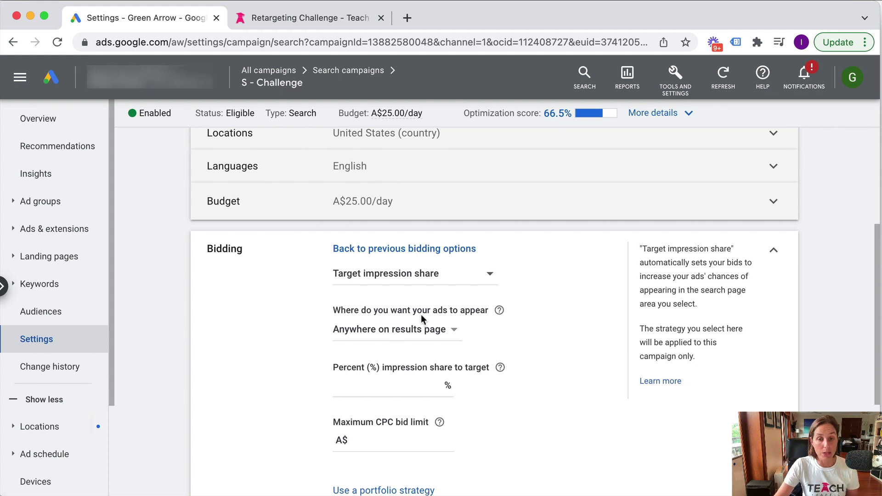
click(412, 332)
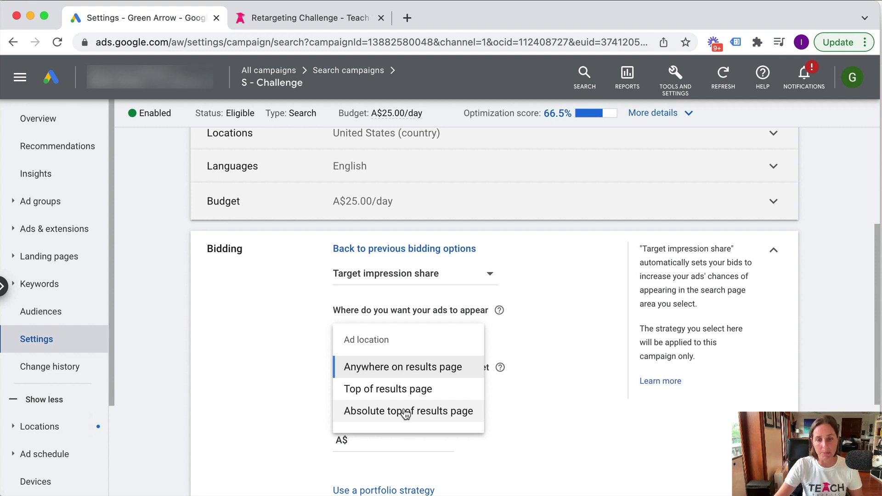
click(376, 393)
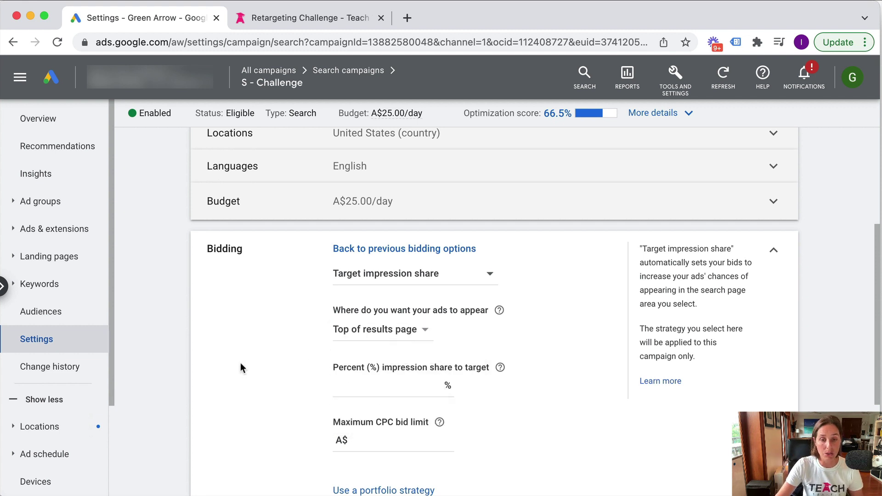
Set the impression share target to 75% and move to the maximum CPC bid limit field
scroll(242, 367, down, 3)
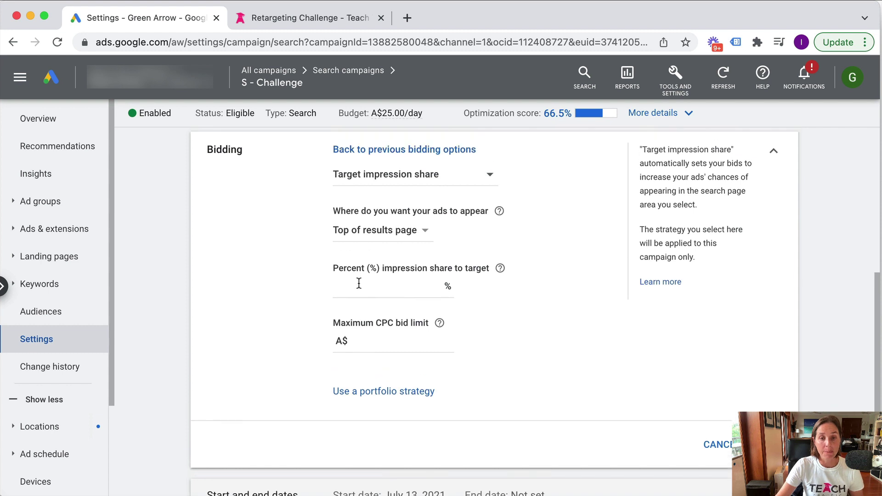
click(388, 280)
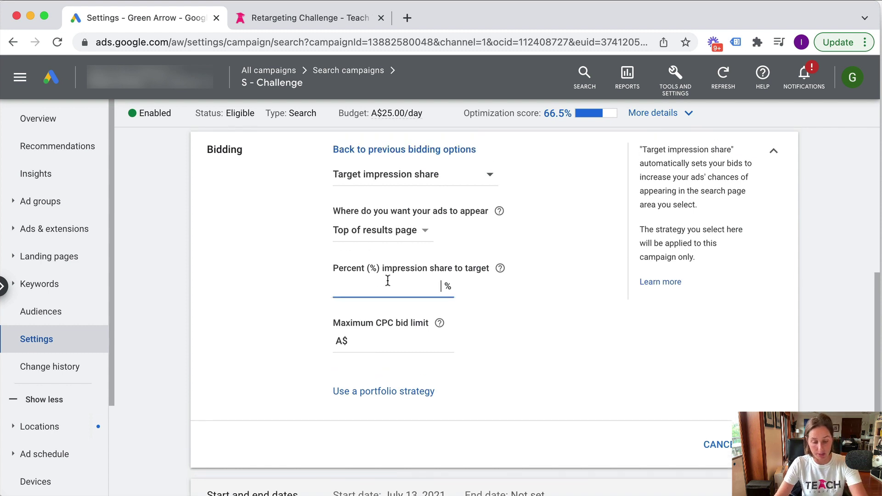
text(75)
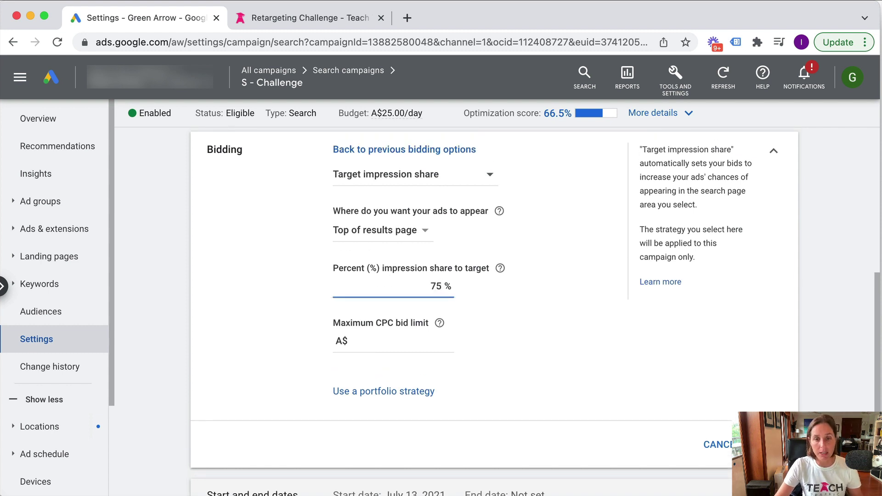
click(372, 341)
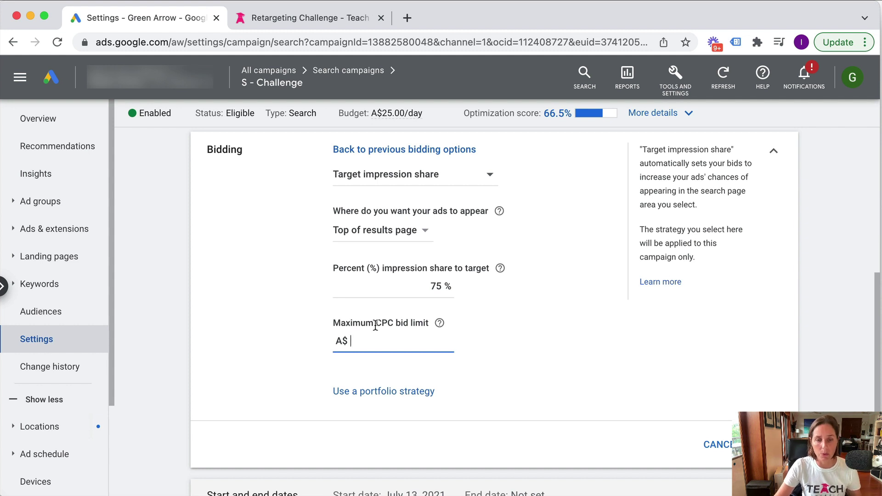
scroll(374, 325, up, 3)
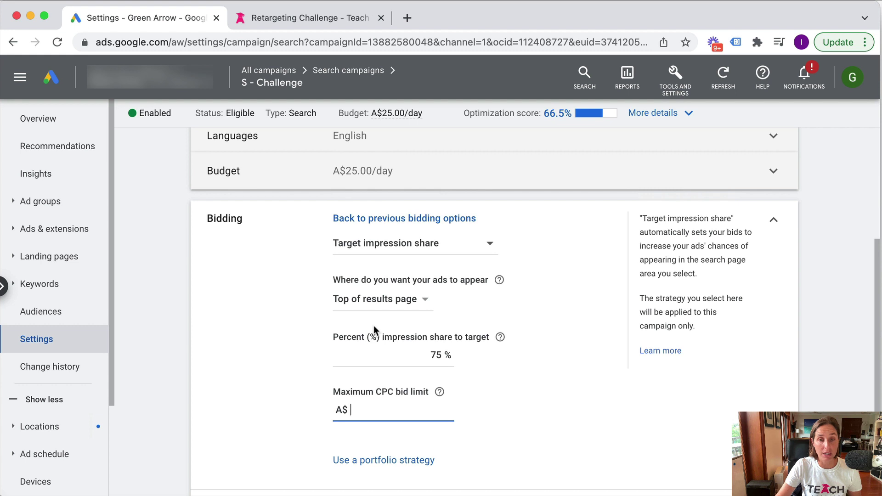
scroll(374, 325, down, 5)
scroll(374, 326, up, 3)
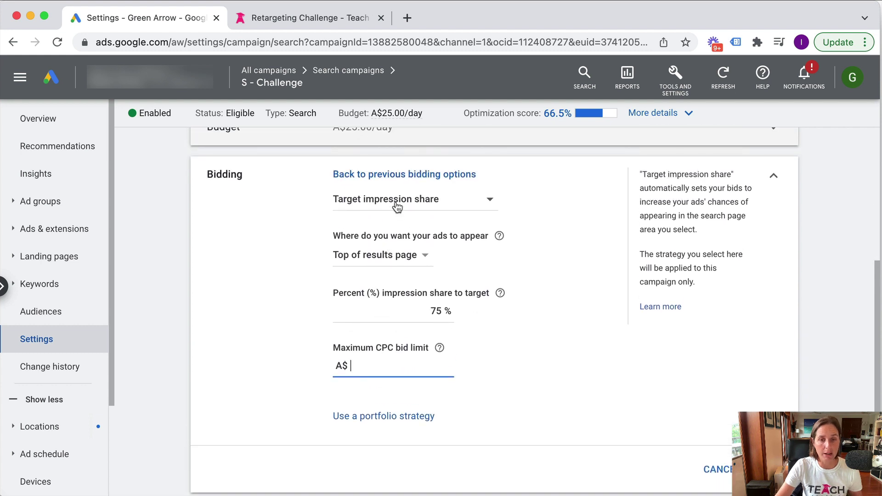
click(397, 205)
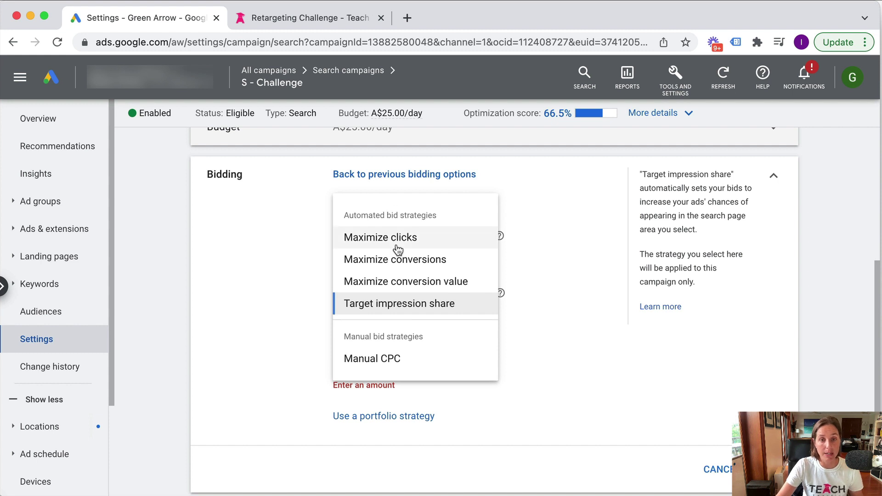
Switch the bid strategy back to Maximize conversions, restoring the A$ 63.00 target CPA
click(399, 260)
click(404, 208)
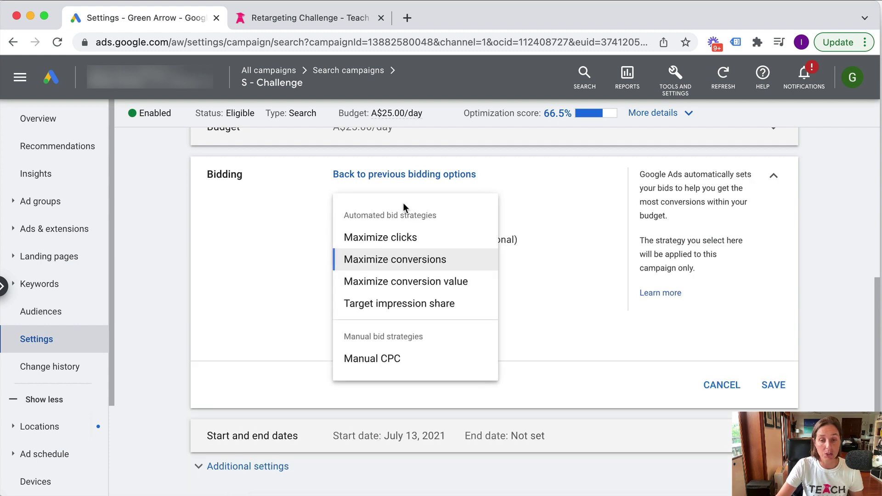
click(258, 256)
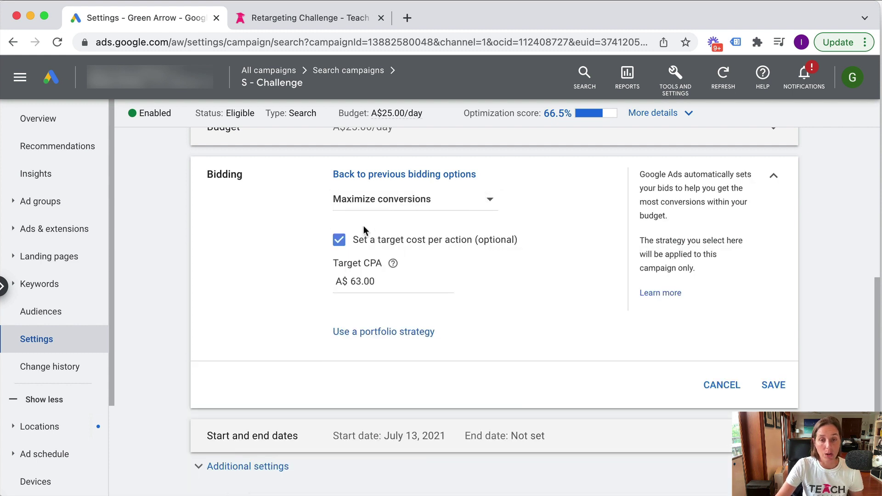